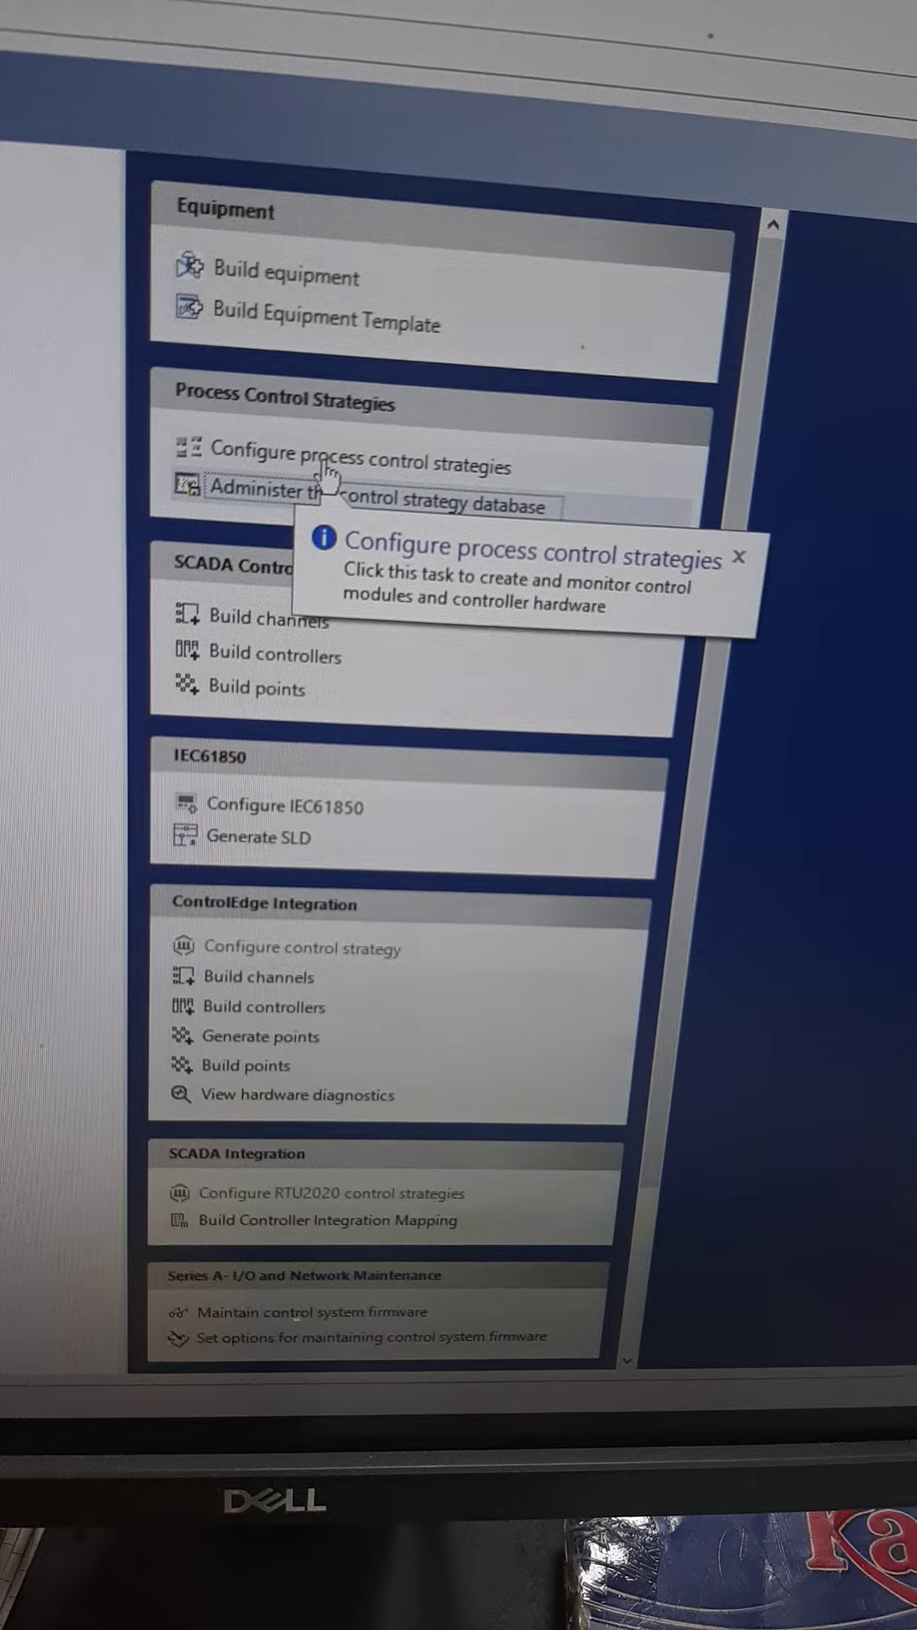
# Launch Control Builder from 'Configure process control strategies' in Configuration Studio.
pyautogui.click(327, 474)
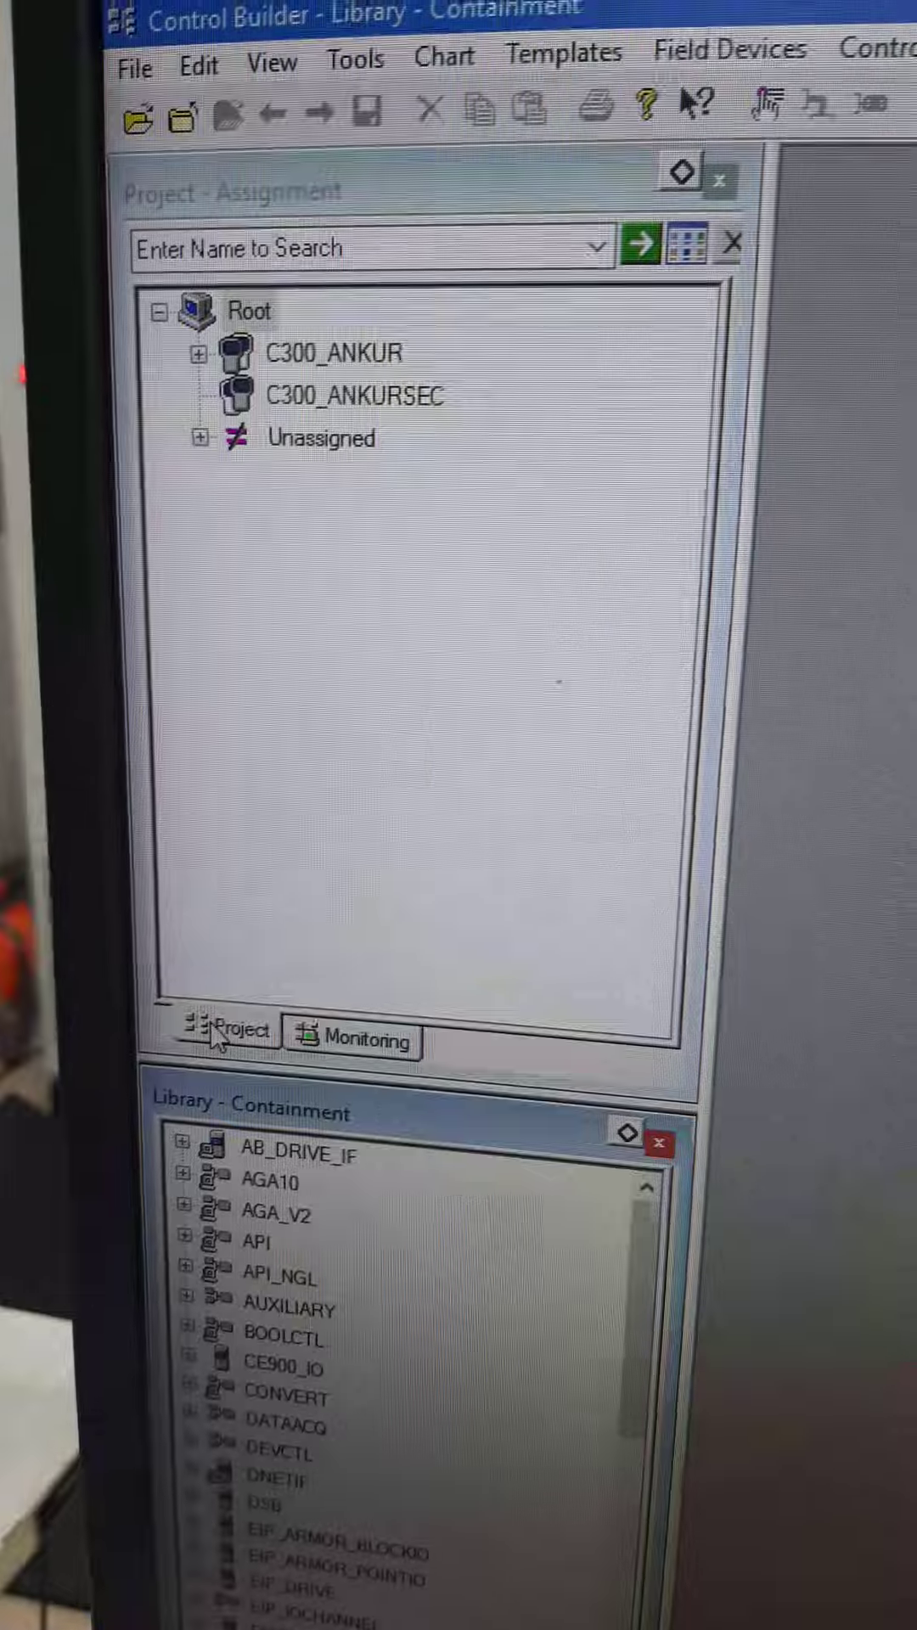
# Expand C300_ANKUR and CEEC300_502 to show control modules and 10_M_001's function blocks.
pyautogui.click(204, 368)
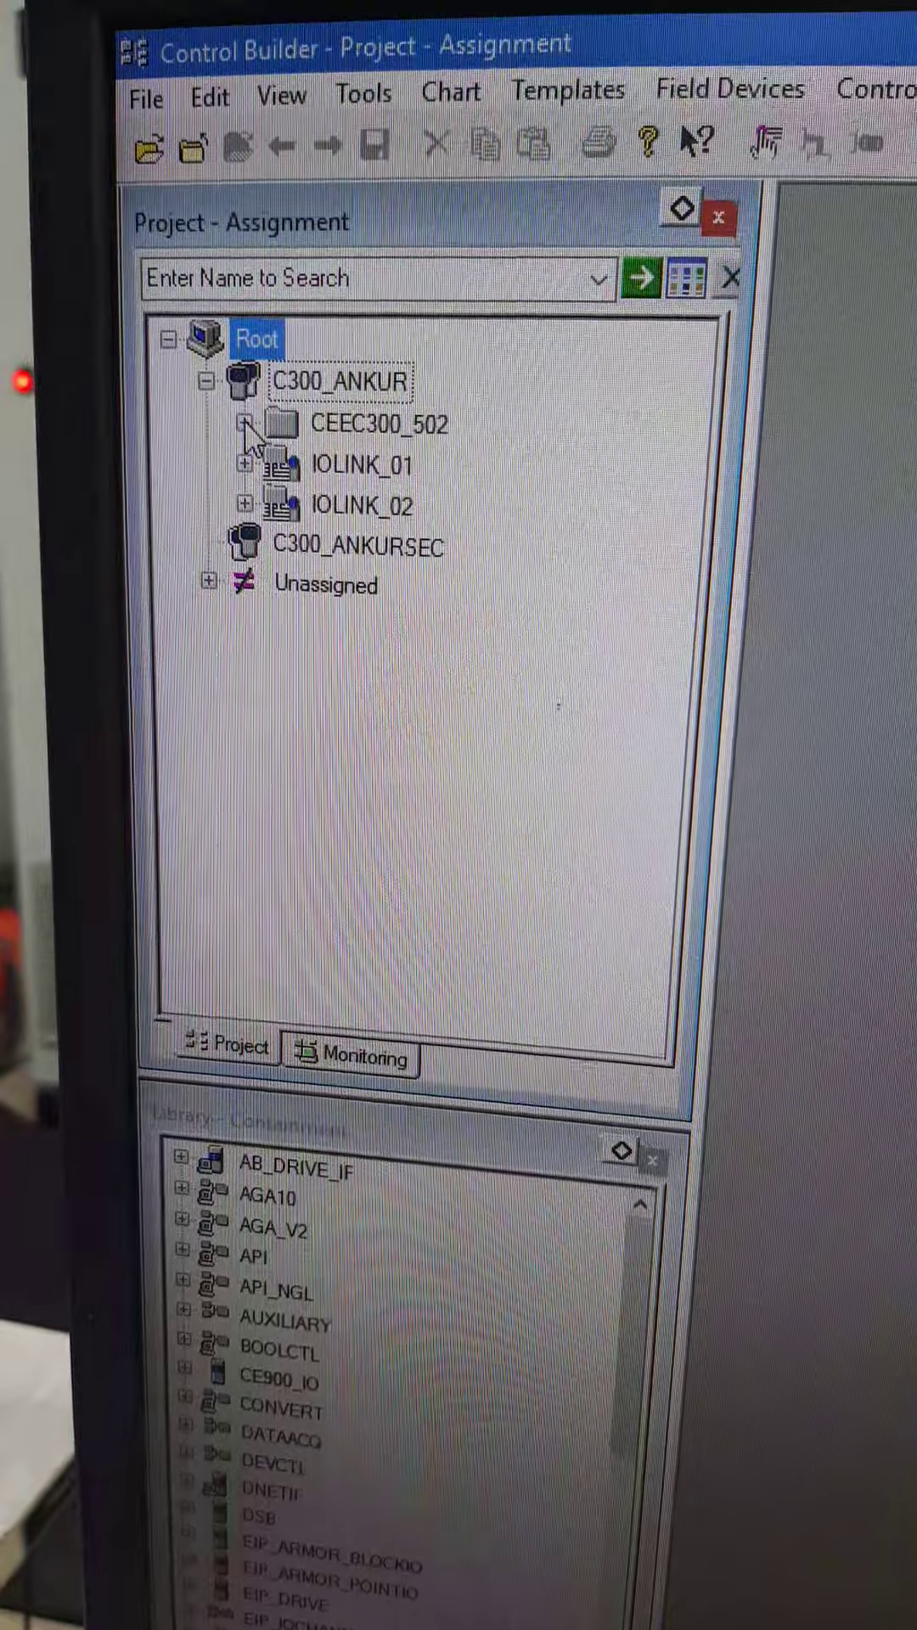
pyautogui.click(232, 416)
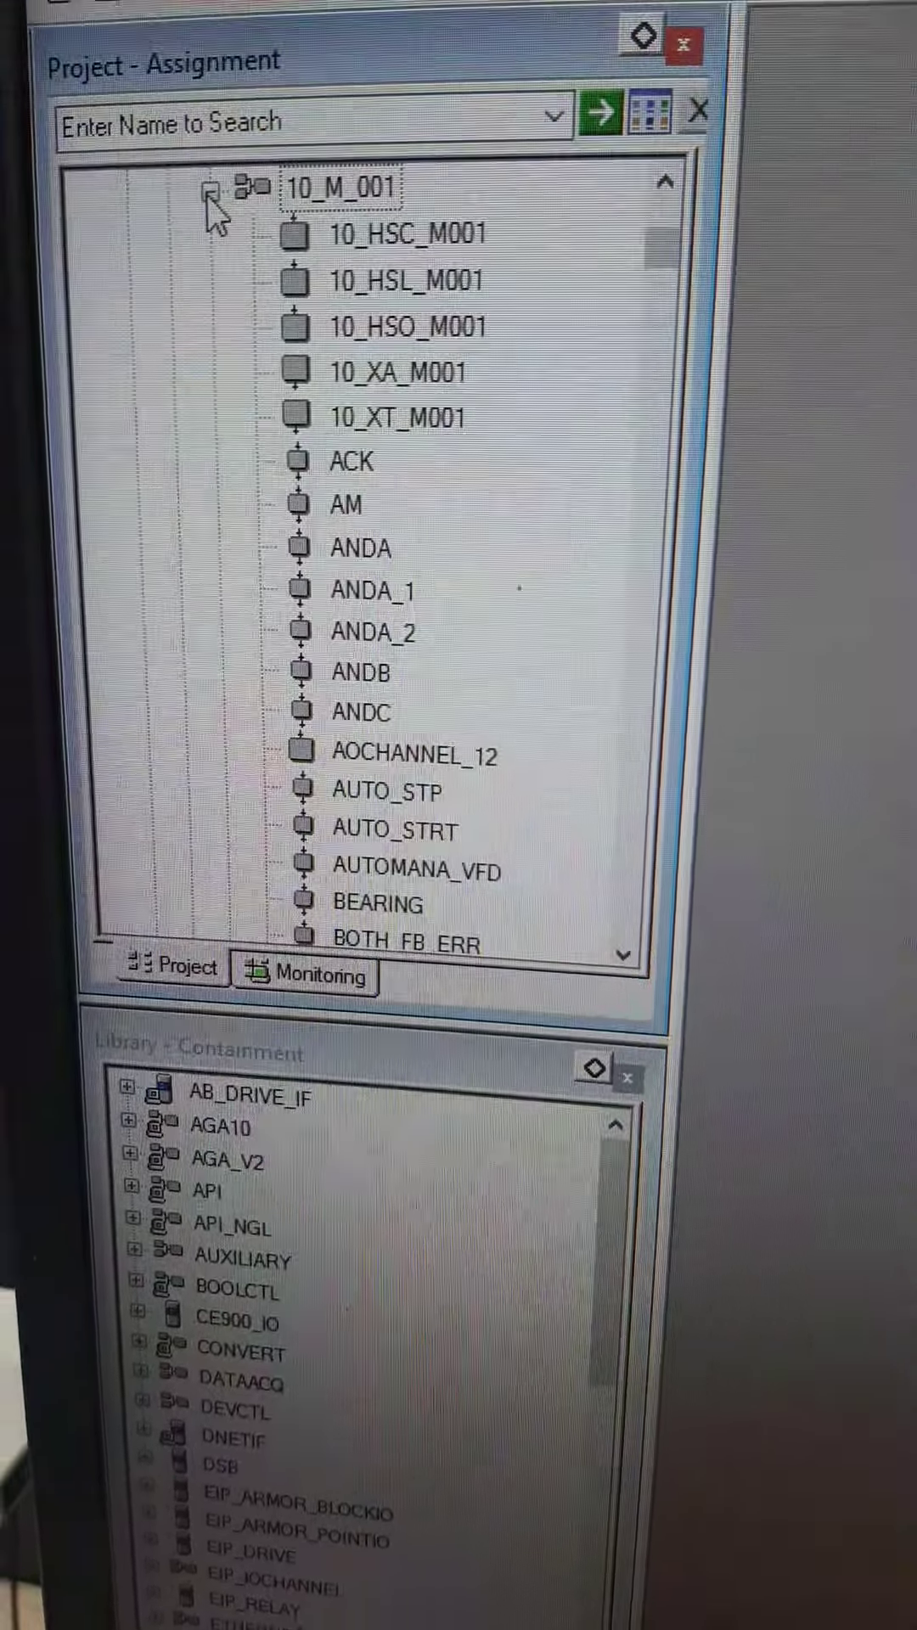
# Collapse 10_M_001 so CEEC300_502 lists modules 10_M_001 through 10_TE_001G.
pyautogui.click(181, 226)
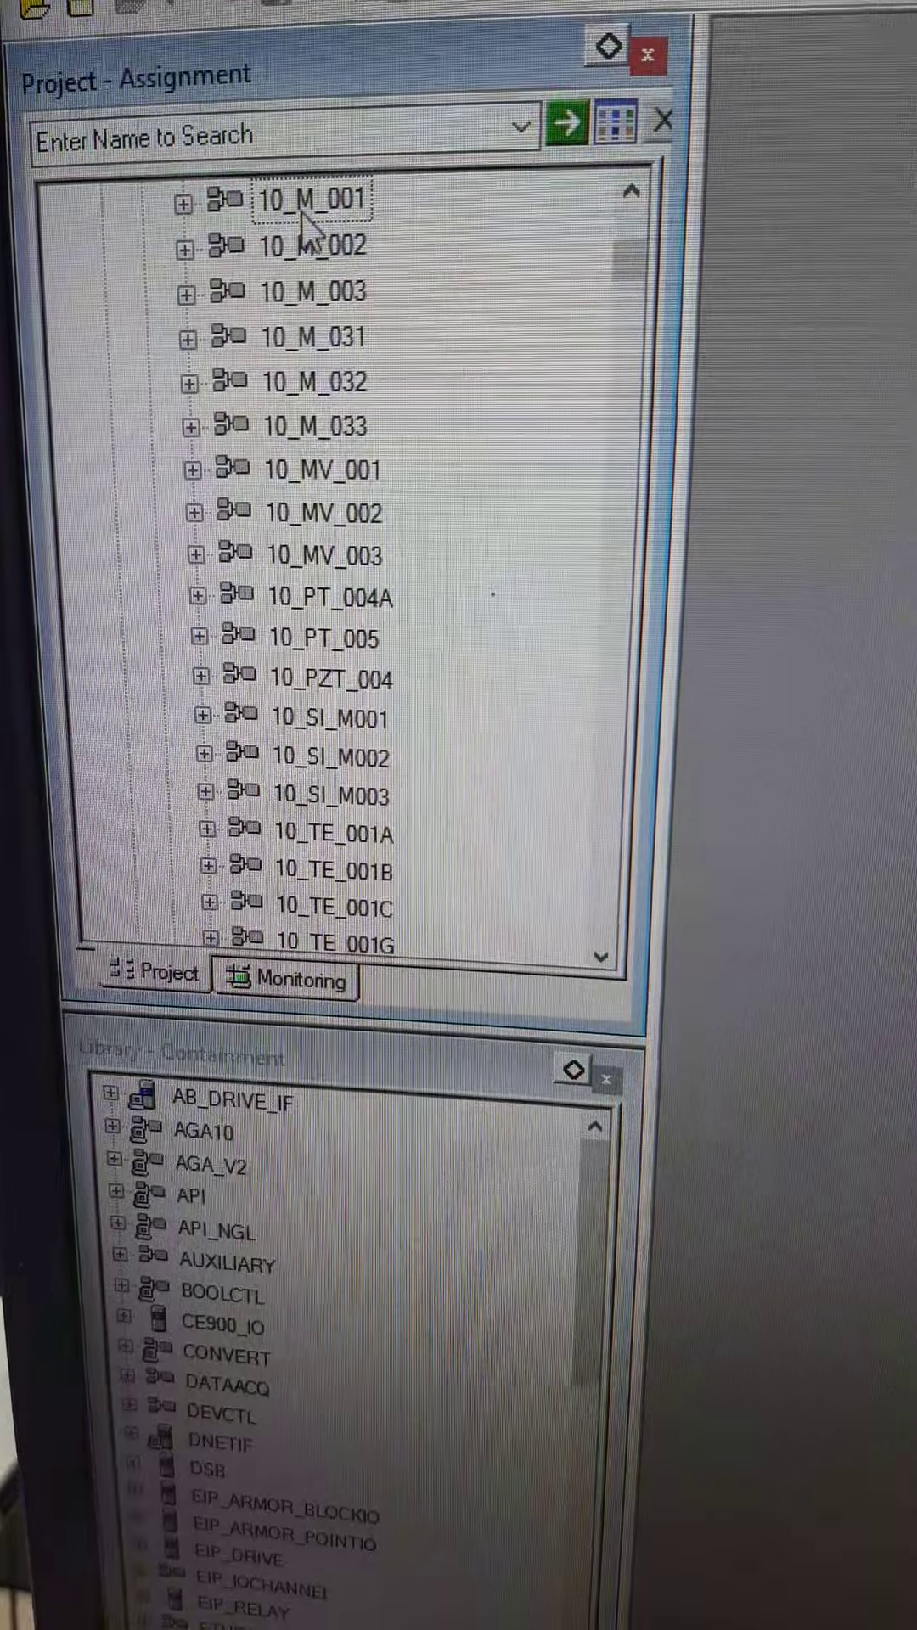